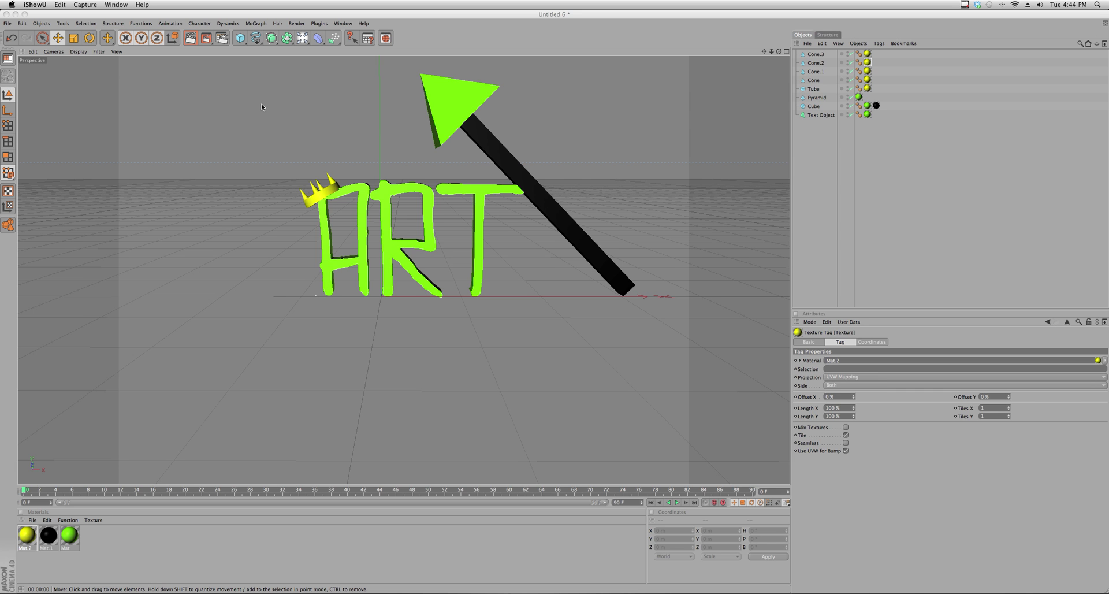
Step: Preview-render the ART scene in the perspective view and return to the normal shaded display
{"action": "left_click", "coordinate": [194, 35]}
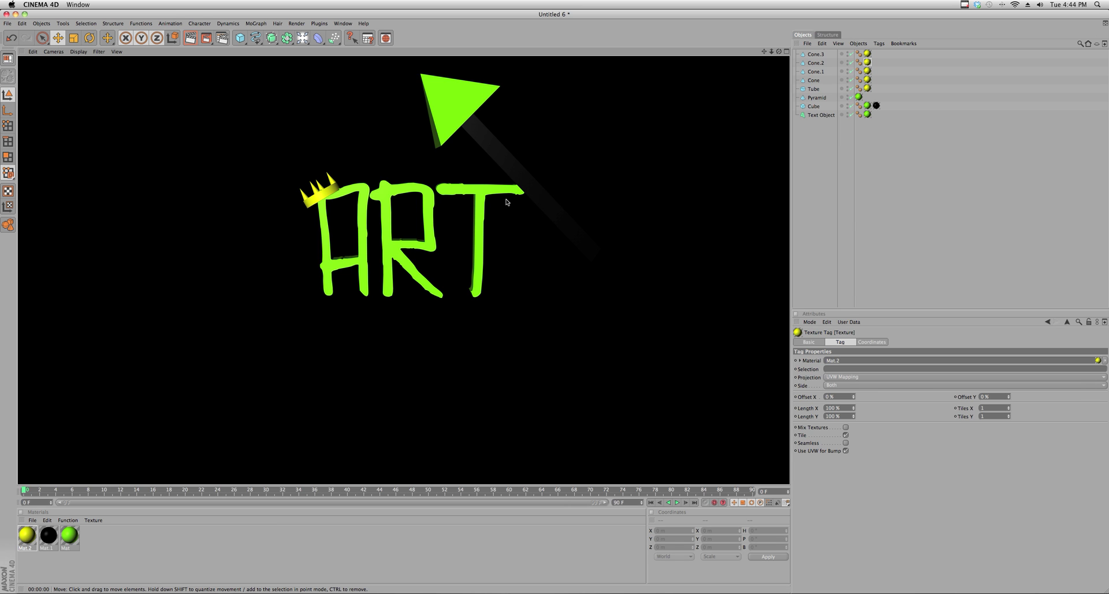
{"action": "left_click", "coordinate": [204, 79]}
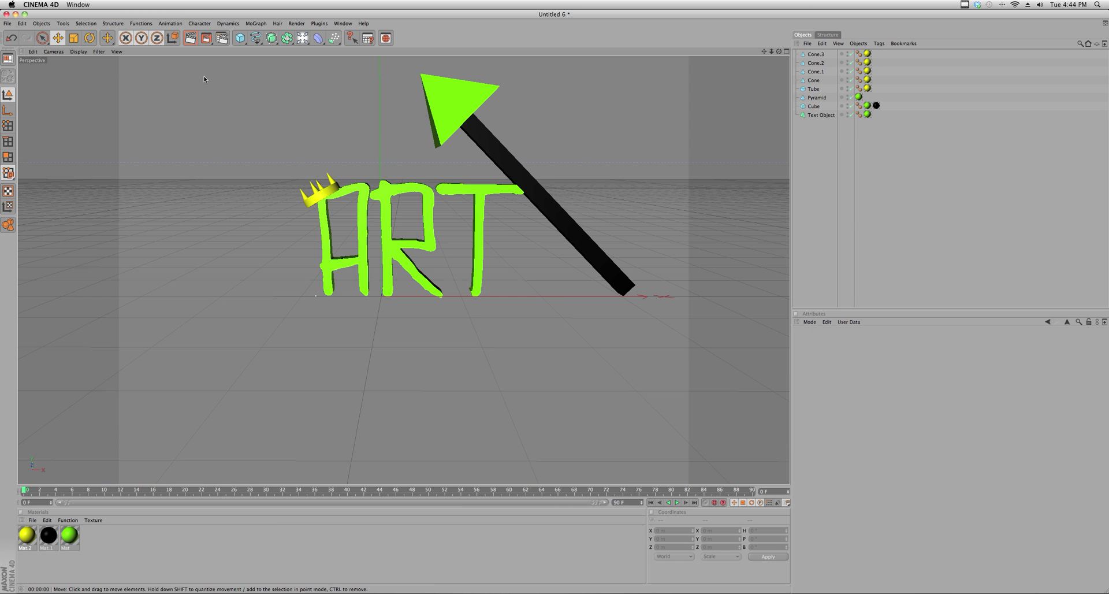
Step: Set the render output size to 1080 pixels wide and 720 pixels high in the render settings
{"action": "left_click", "coordinate": [223, 39]}
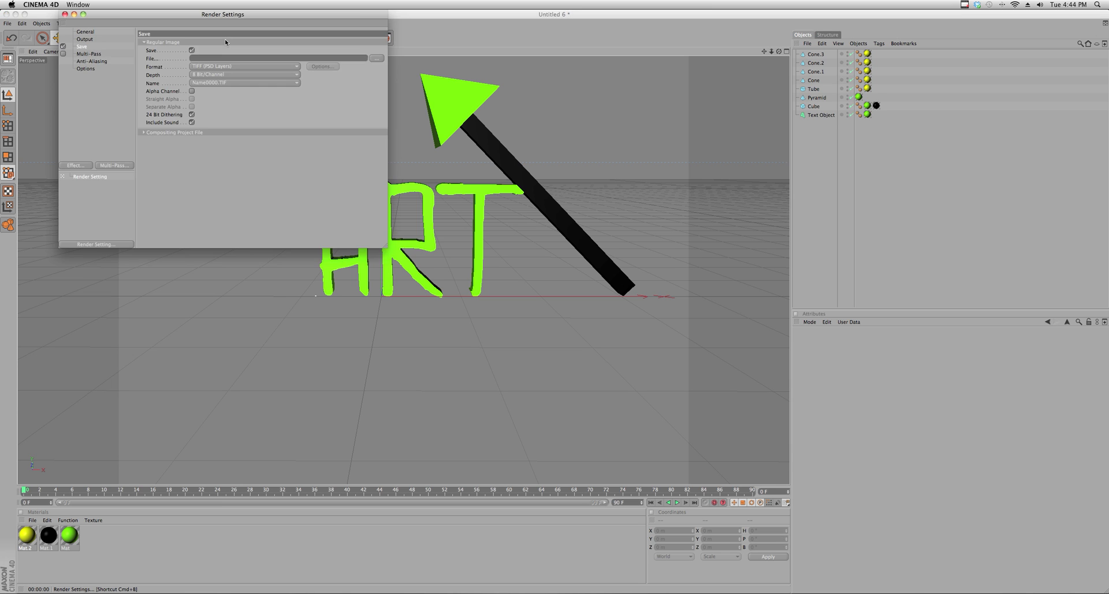
{"action": "left_click_drag", "start_coordinate": [195, 19], "coordinate": [202, 11]}
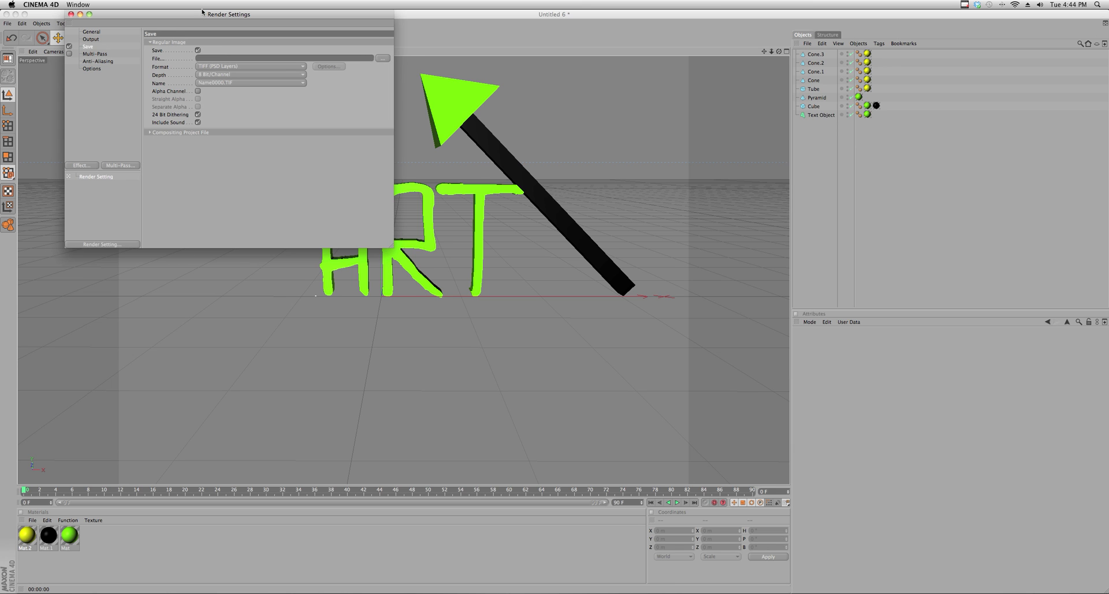
{"action": "left_click", "coordinate": [90, 39]}
{"action": "left_click", "coordinate": [218, 51]}
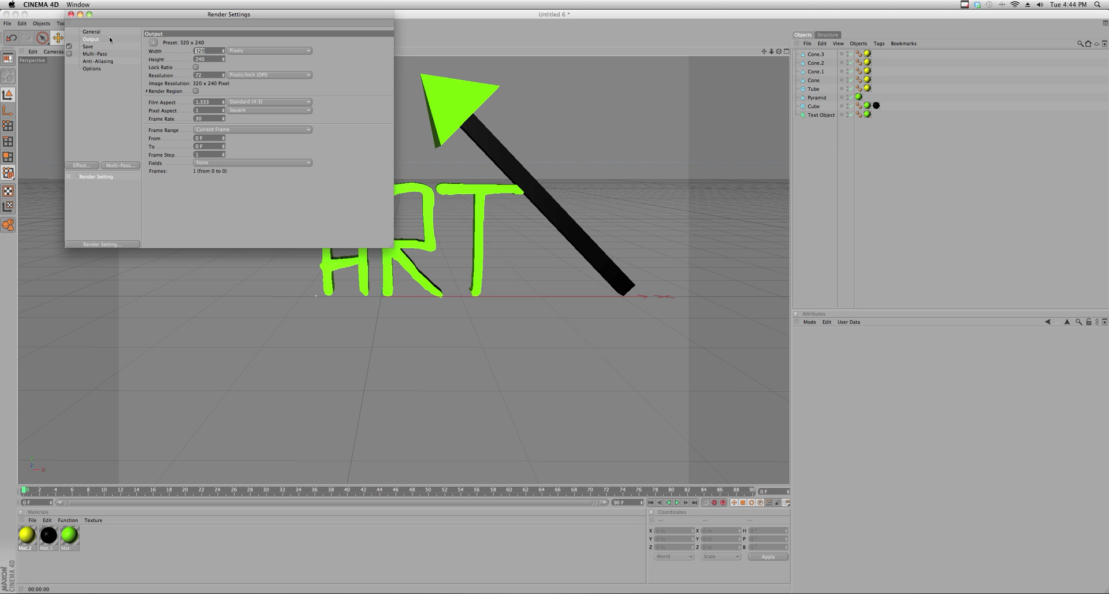
{"action": "type", "text": "1080"}
{"action": "key", "text": "Return"}
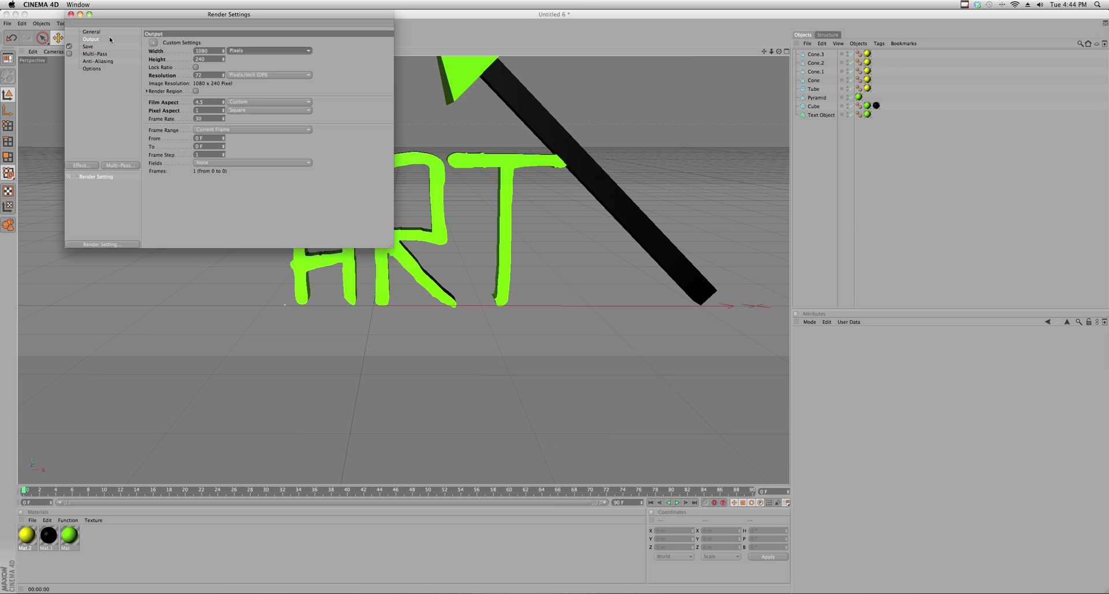
{"action": "key", "text": "Tab"}
{"action": "type", "text": "720"}
{"action": "key", "text": "Return"}
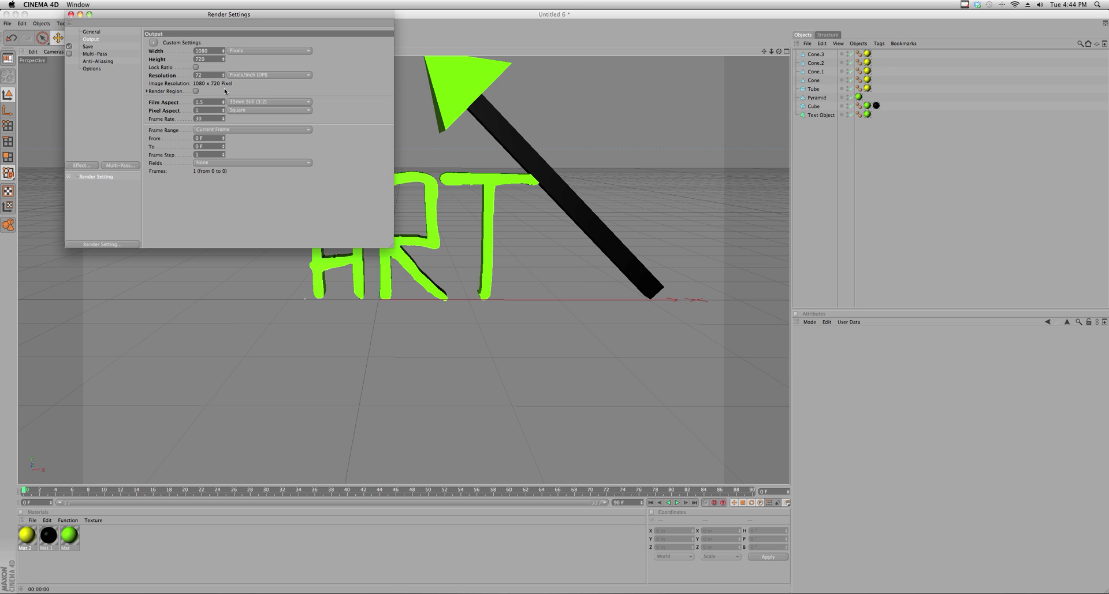
Step: Set the render's save file to "Green Art Tutorial" in the C4D Images folder
{"action": "left_click", "coordinate": [96, 47]}
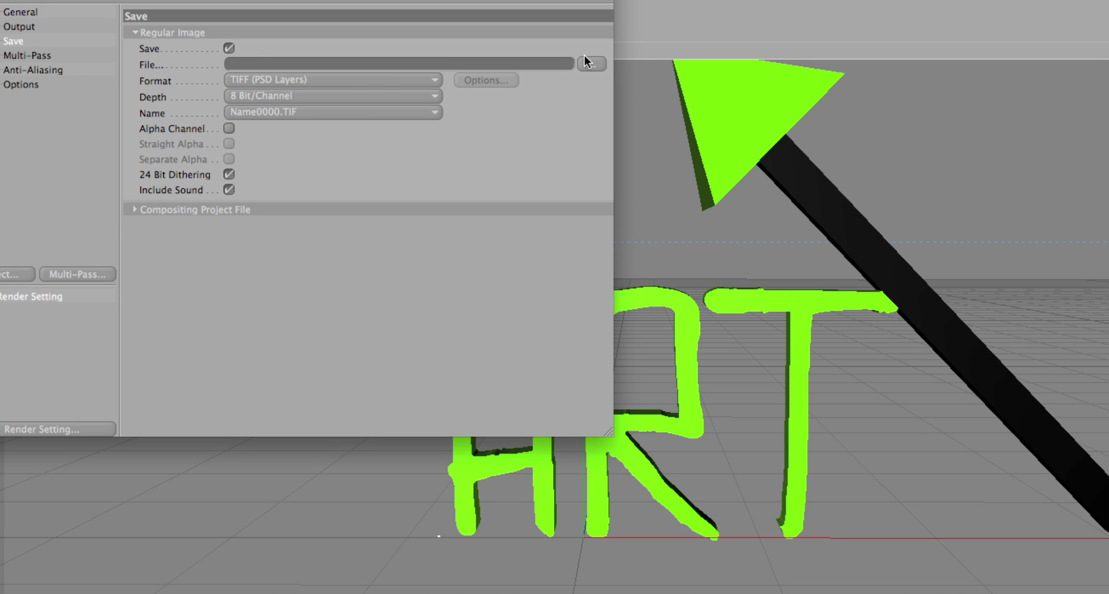
{"action": "left_click", "coordinate": [589, 66]}
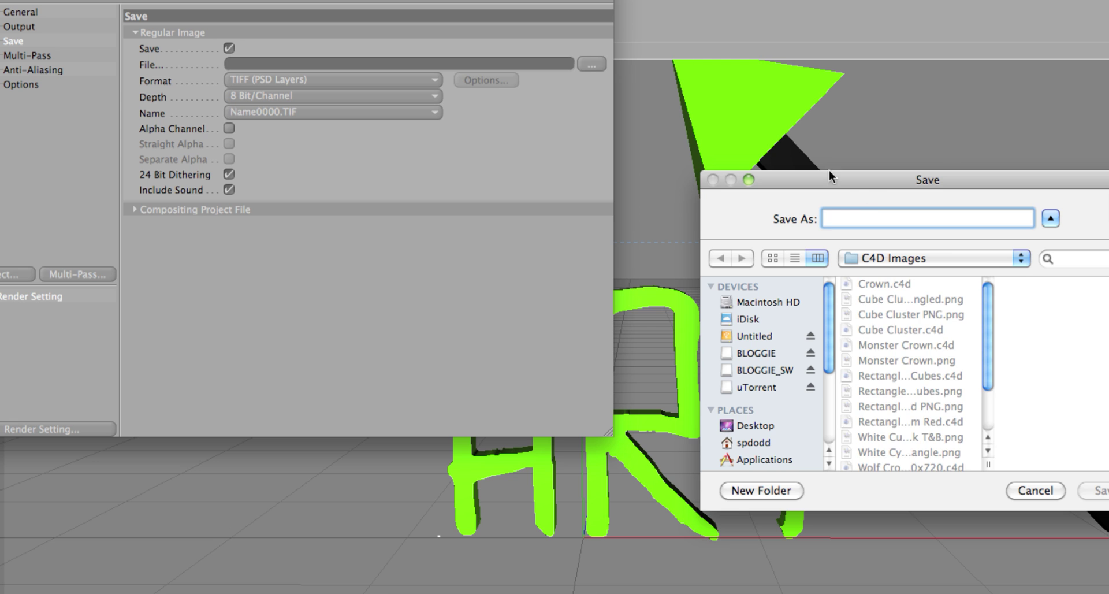
{"action": "left_click_drag", "start_coordinate": [864, 183], "coordinate": [407, 84]}
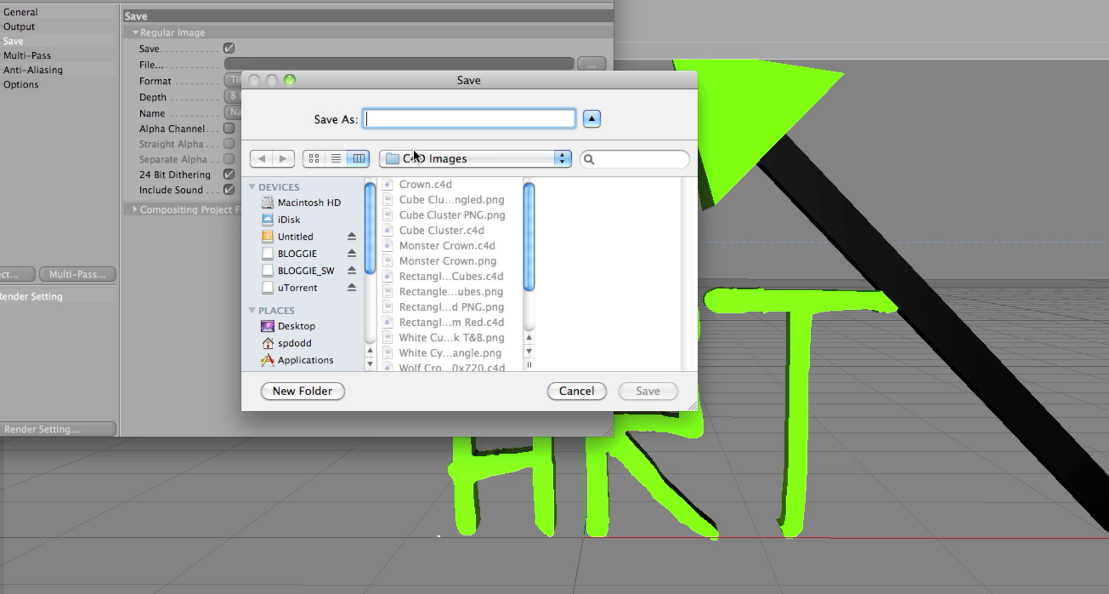
{"action": "type", "text": "Green Ar"}
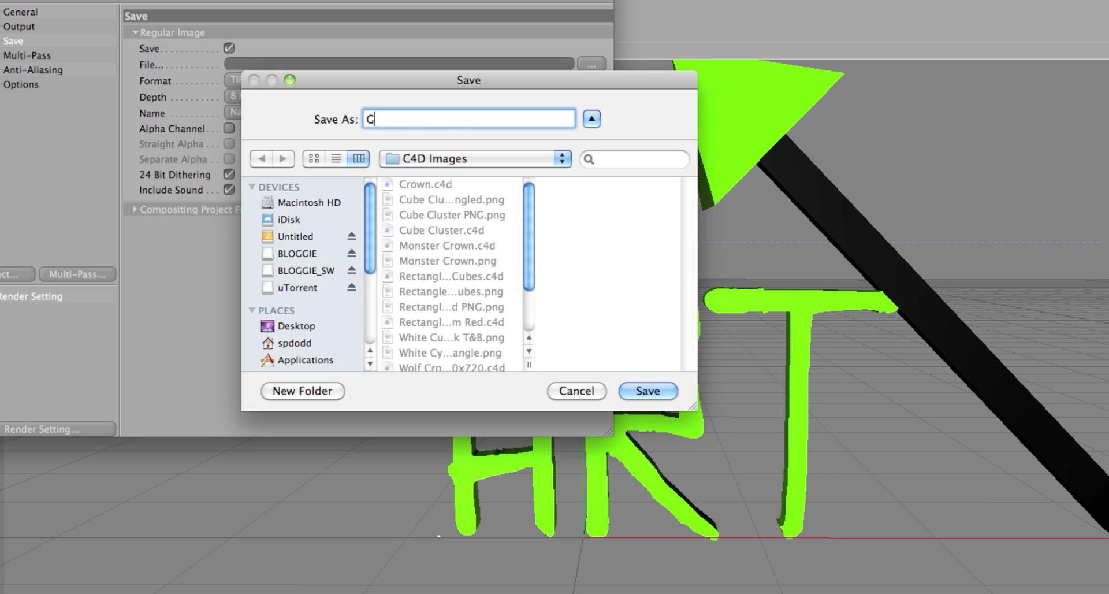
{"action": "type", "text": "t Tutorial"}
{"action": "left_click", "coordinate": [635, 389]}
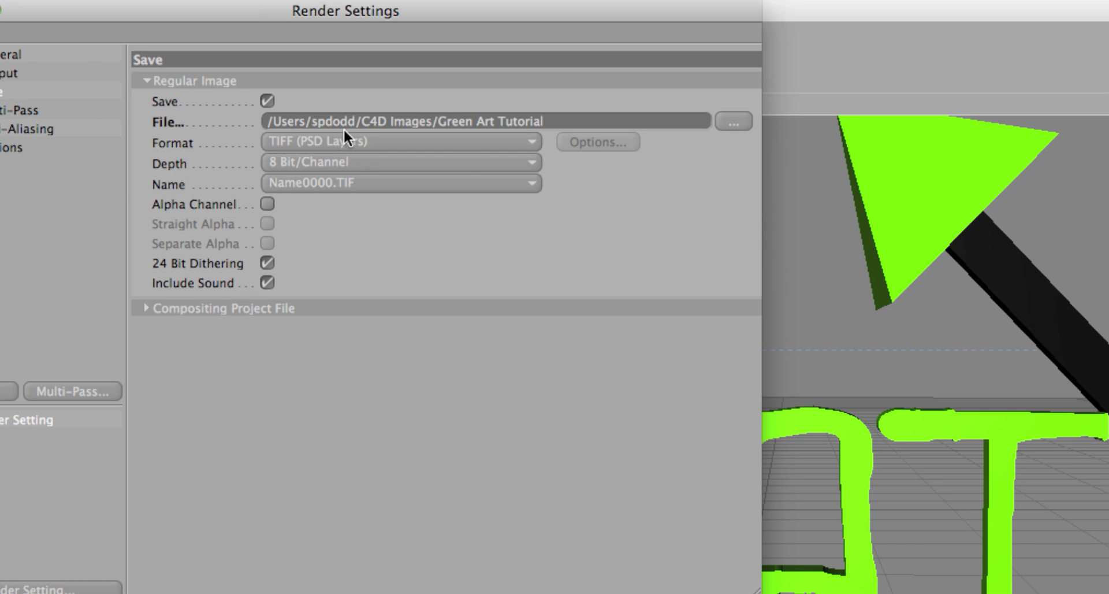
Step: Set the saved image format to PNG with the alpha channel enabled, and close the render settings
{"action": "left_click", "coordinate": [531, 143]}
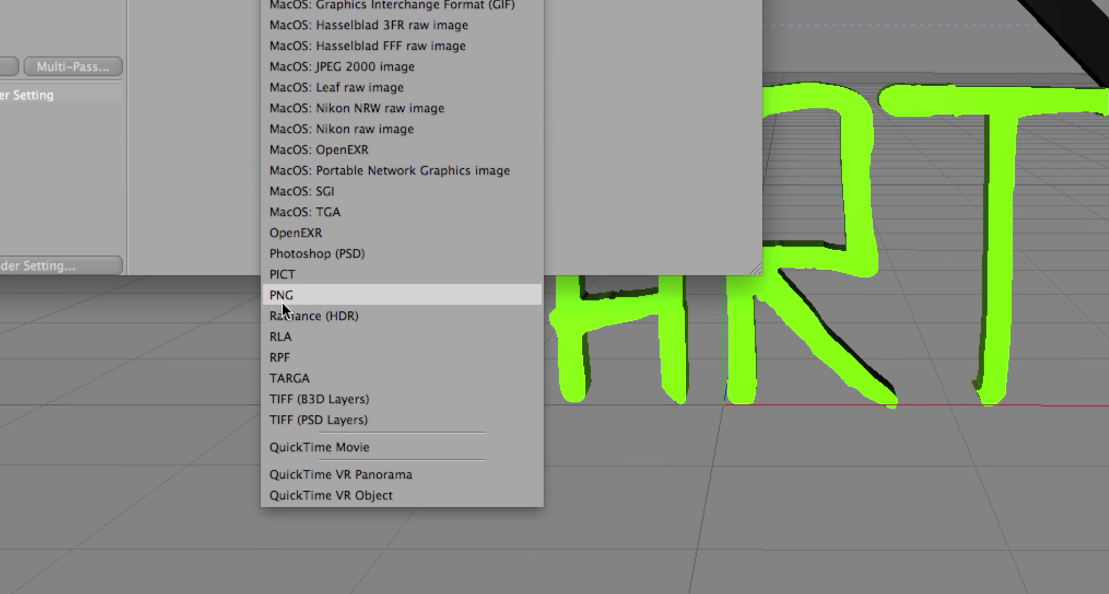
{"action": "left_click", "coordinate": [292, 295]}
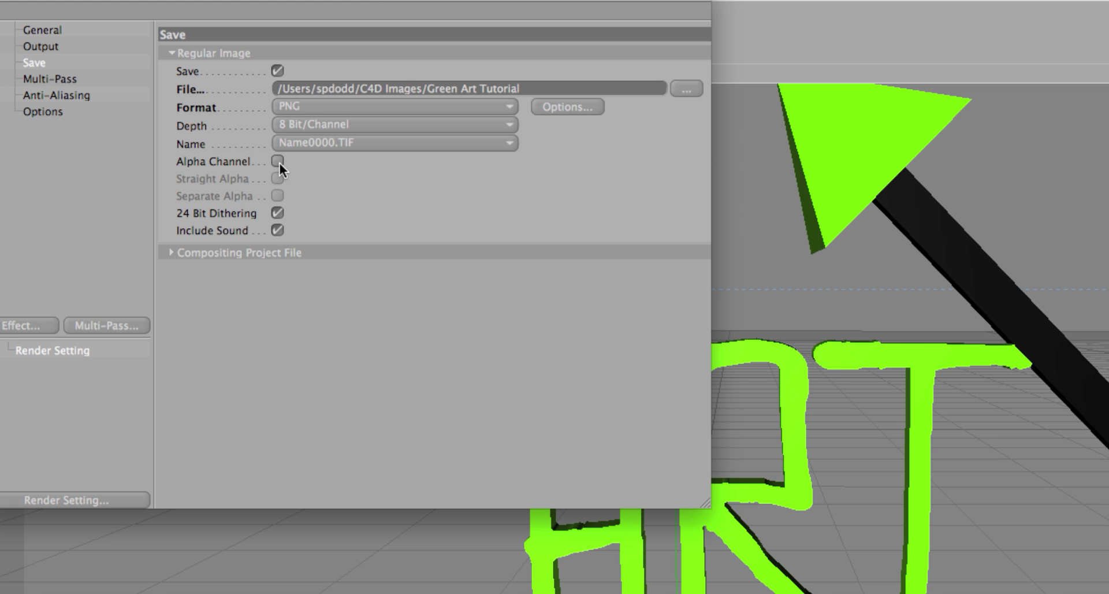
{"action": "left_click", "coordinate": [278, 161]}
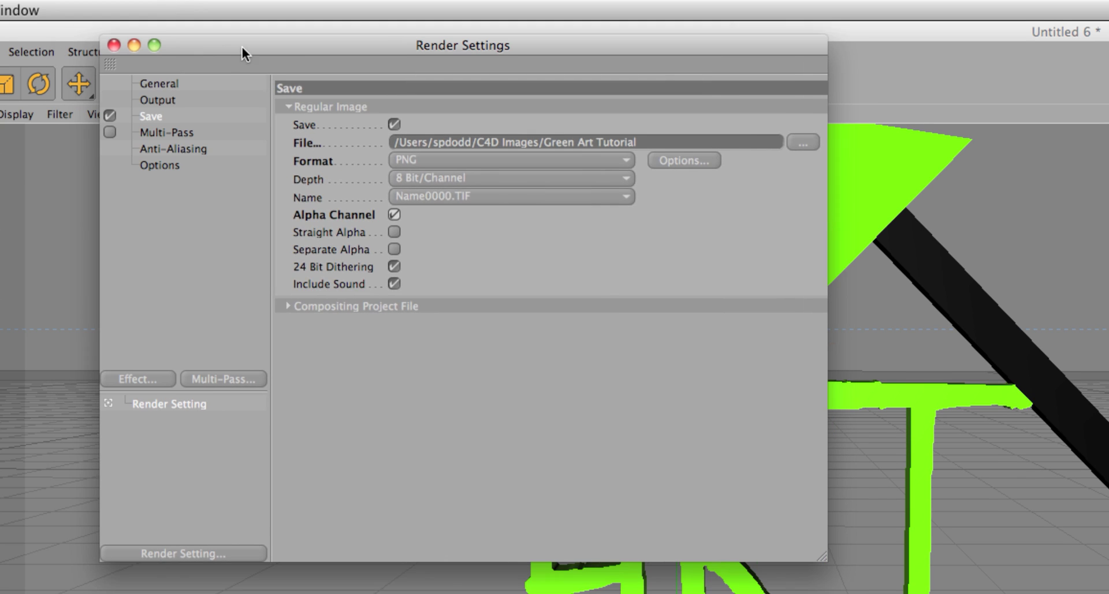
{"action": "left_click_drag", "start_coordinate": [242, 47], "coordinate": [234, 36]}
{"action": "left_click", "coordinate": [154, 74]}
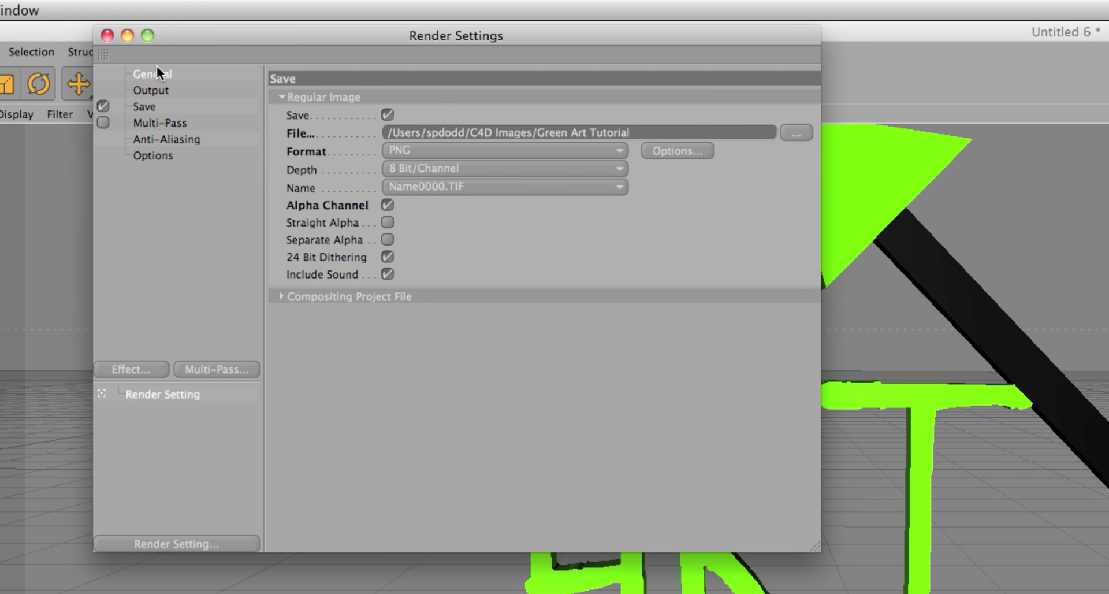
{"action": "left_click", "coordinate": [167, 90]}
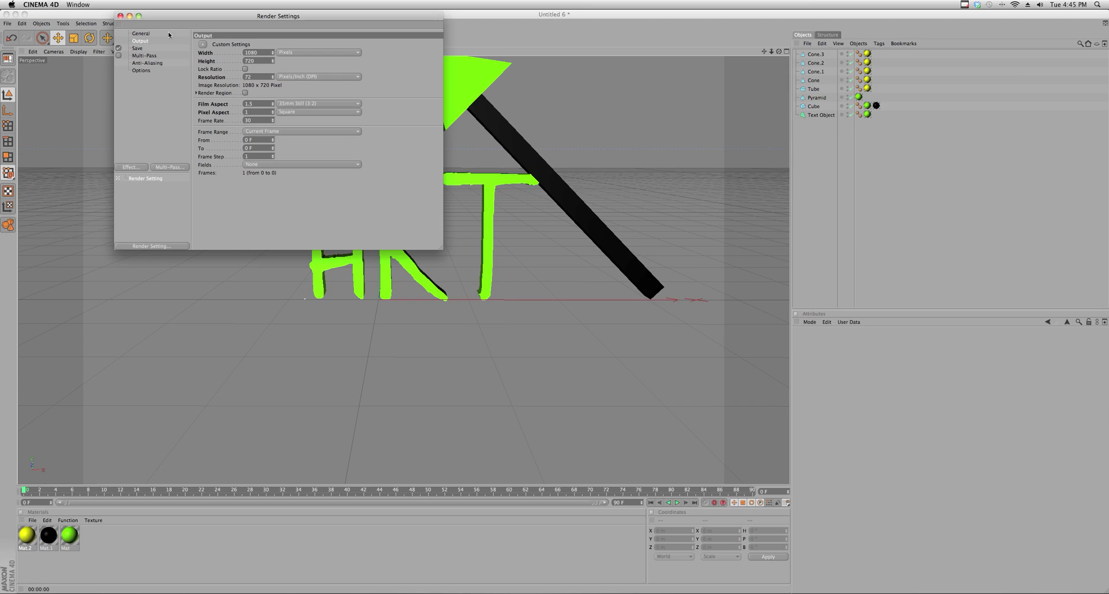
{"action": "left_click", "coordinate": [121, 17]}
Step: Save the project under the name "tutorial" in the C4D Images folder
{"action": "left_click", "coordinate": [7, 23]}
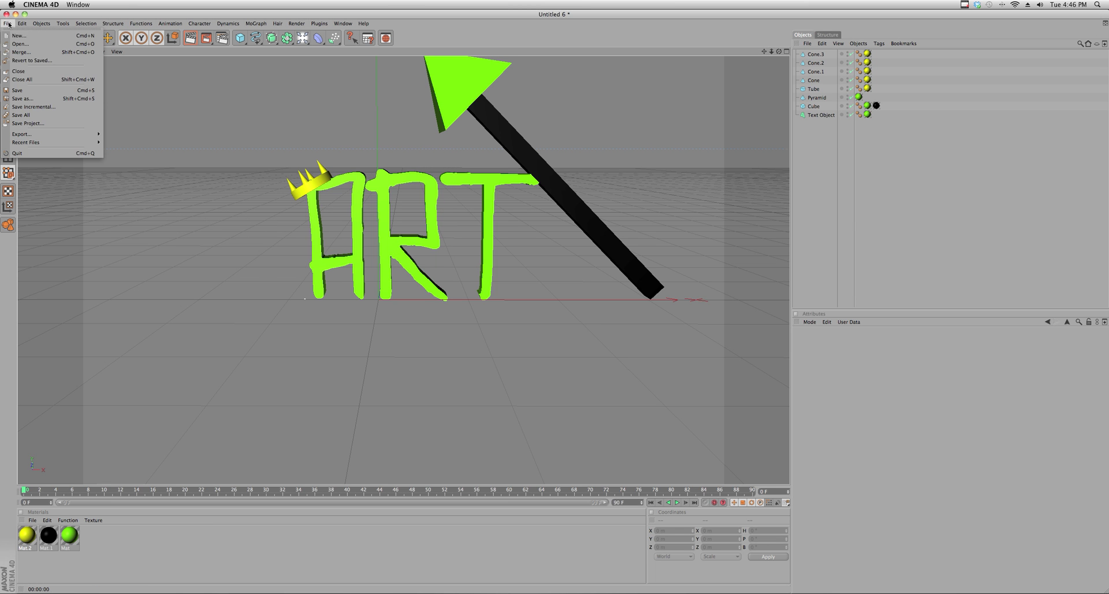
{"action": "left_click", "coordinate": [17, 99]}
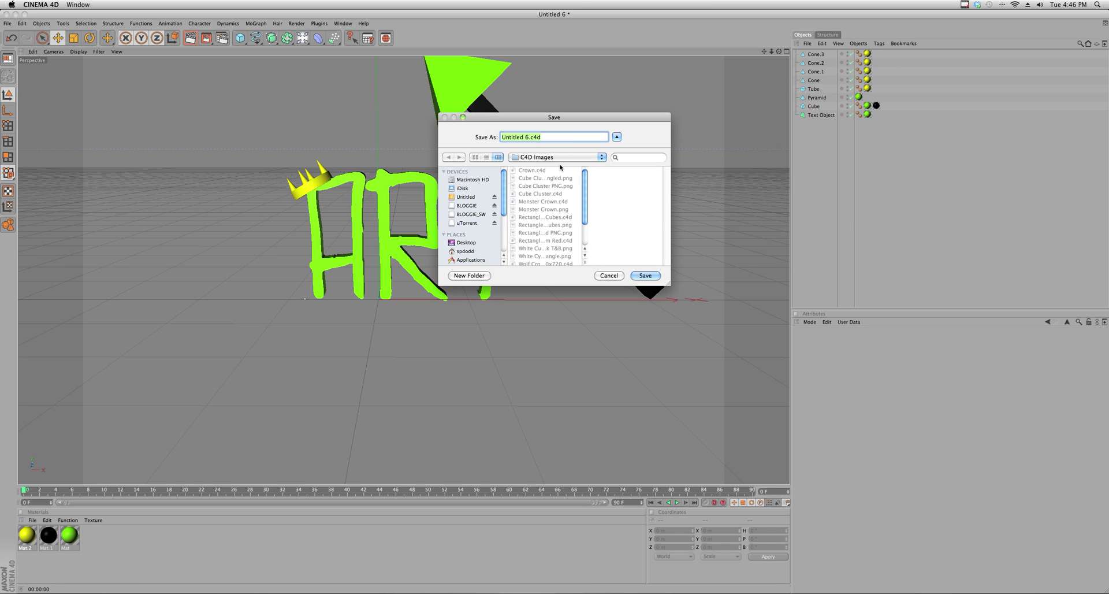
{"action": "type", "text": "tutorial"}
{"action": "key", "text": "Return"}
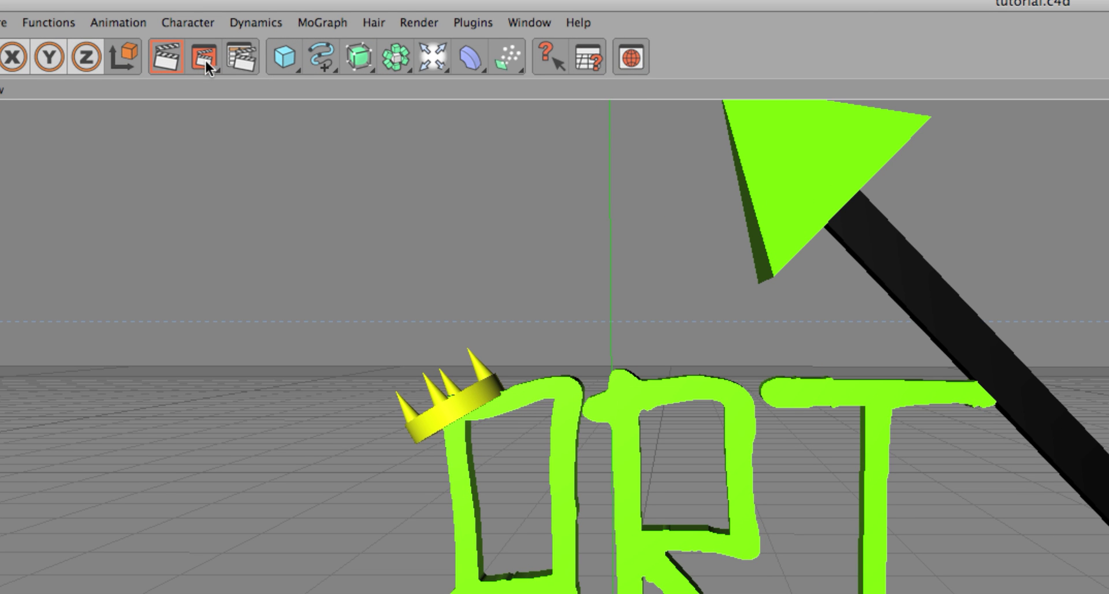
Step: Render the scene to the Picture Viewer and close the viewer
{"action": "left_click", "coordinate": [204, 58]}
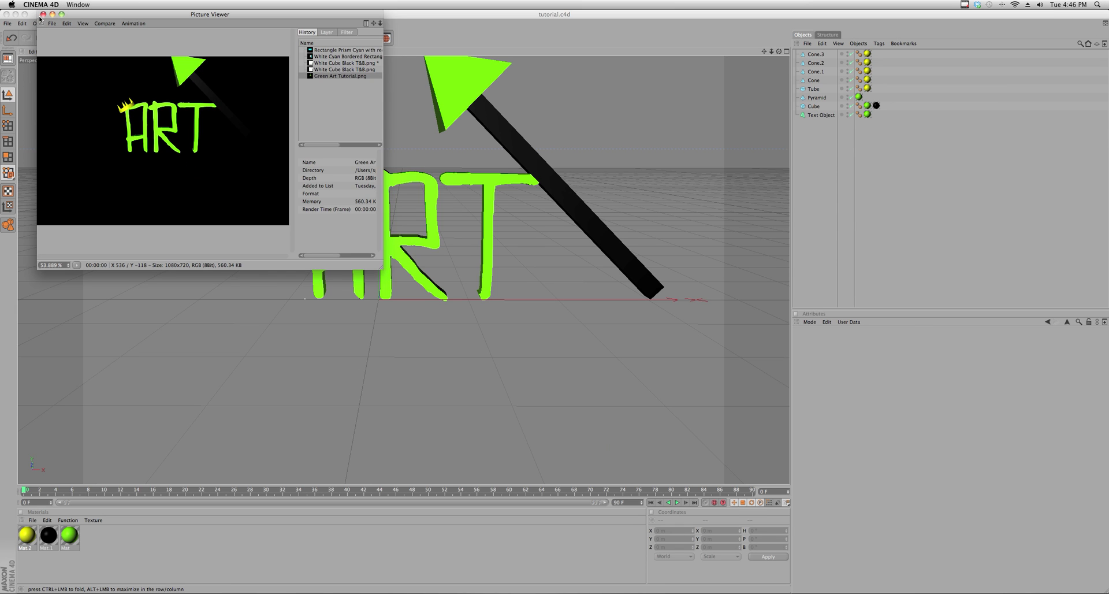
{"action": "left_click", "coordinate": [42, 14]}
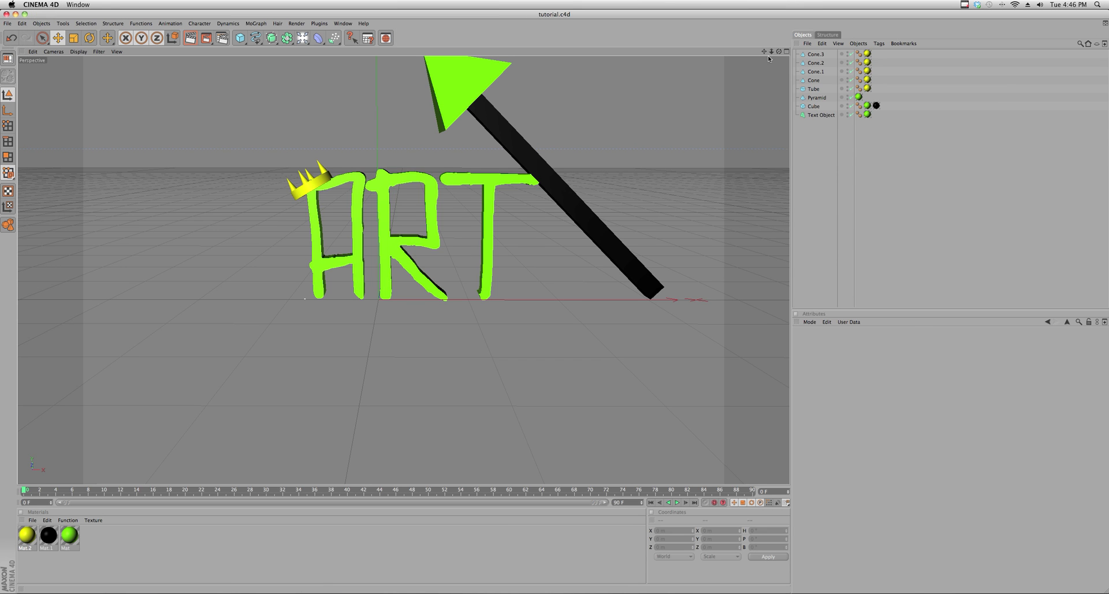
Step: Reframe the scene so the whole arrow fits, render it to the Picture Viewer overwriting Green Art Tutorial.png, and close the viewer
{"action": "left_click_drag", "start_coordinate": [765, 55], "coordinate": [538, 38]}
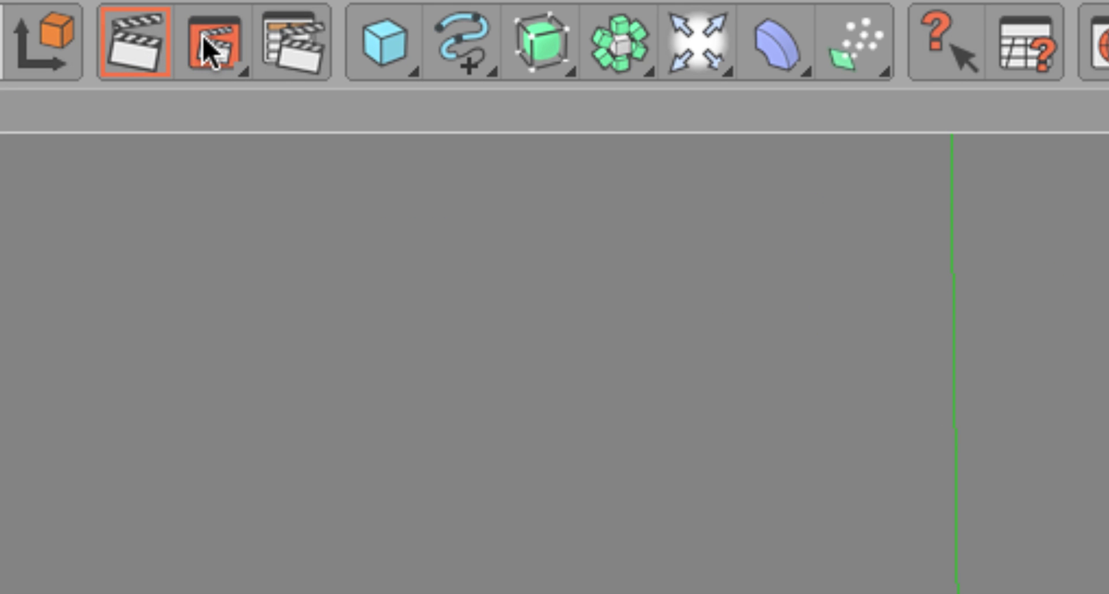
{"action": "left_click", "coordinate": [211, 51]}
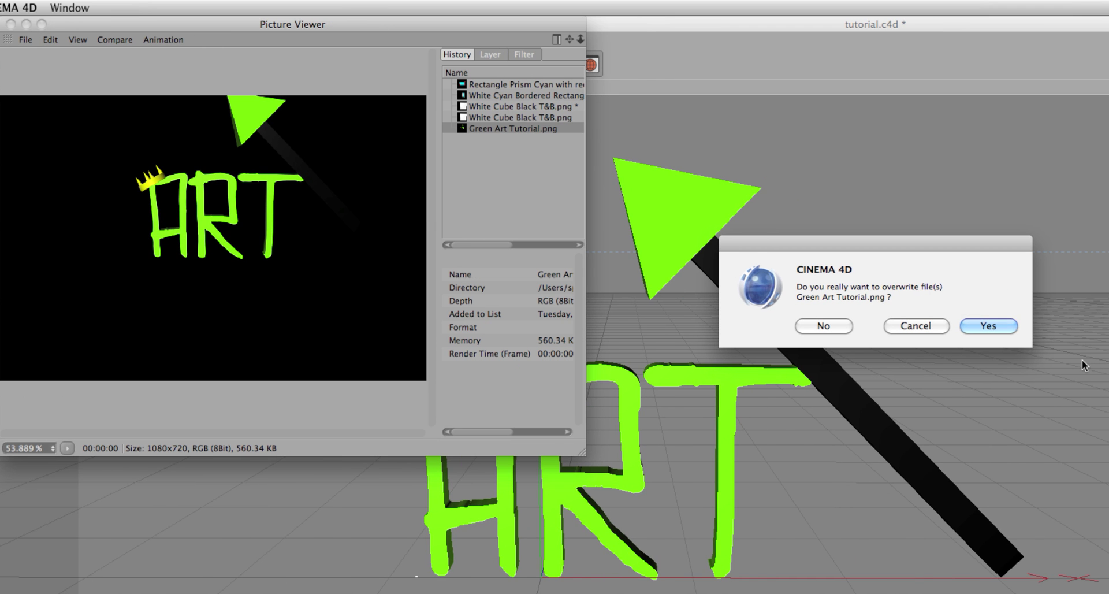
{"action": "left_click_drag", "start_coordinate": [935, 256], "coordinate": [474, 215]}
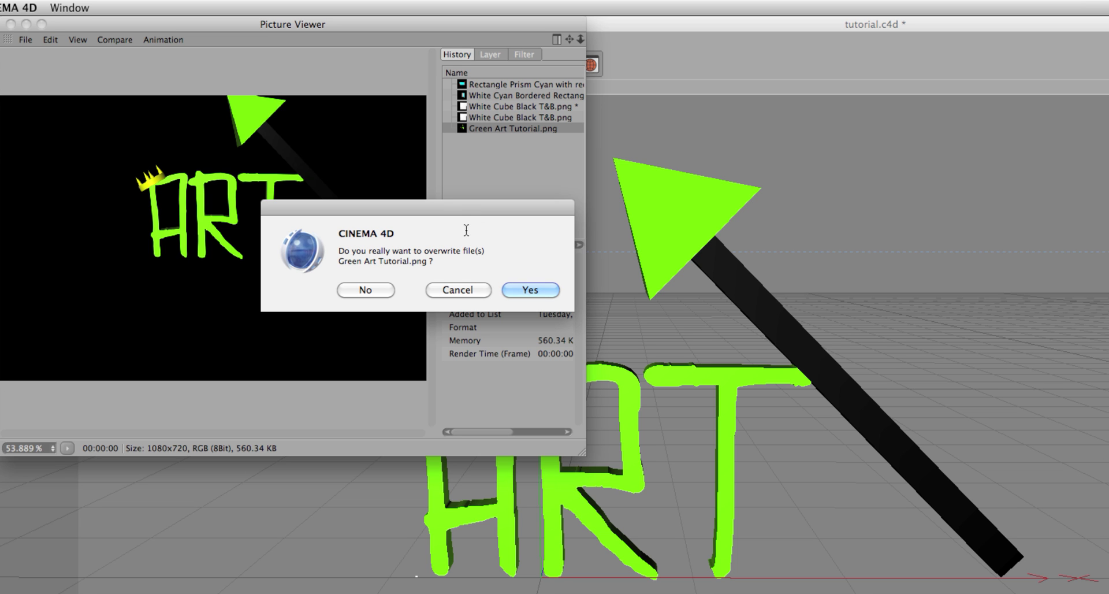
{"action": "left_click", "coordinate": [529, 290]}
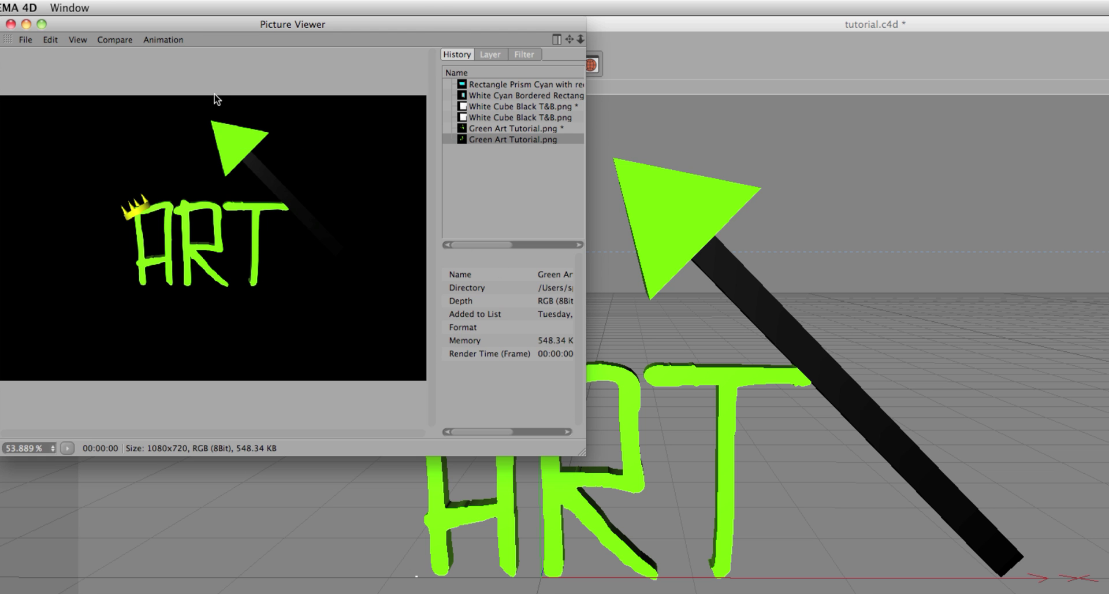
{"action": "left_click_drag", "start_coordinate": [420, 22], "coordinate": [610, 36]}
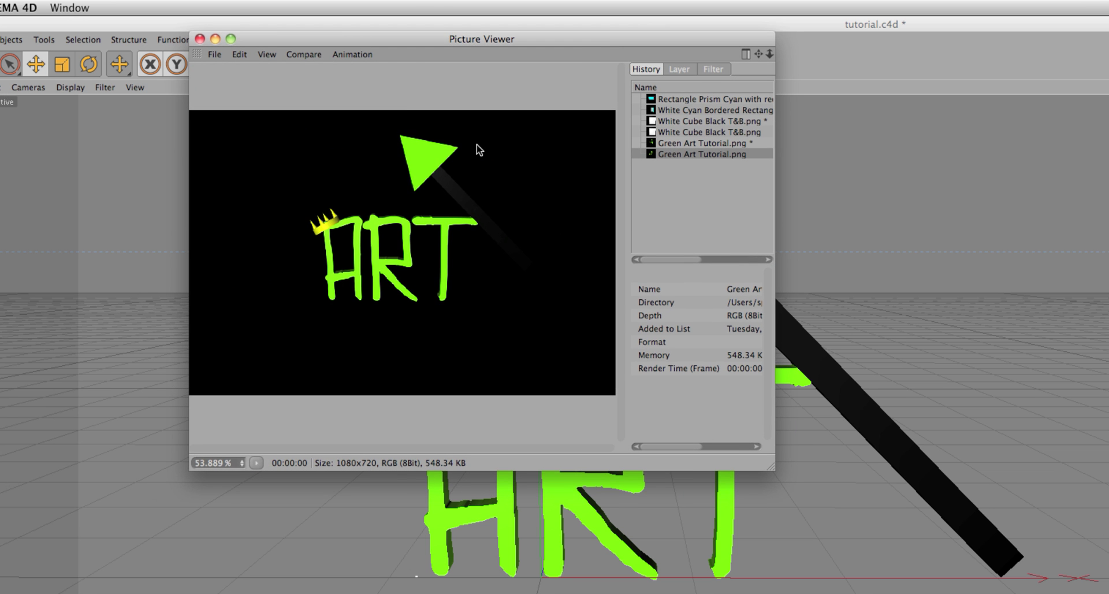
{"action": "left_click", "coordinate": [199, 38]}
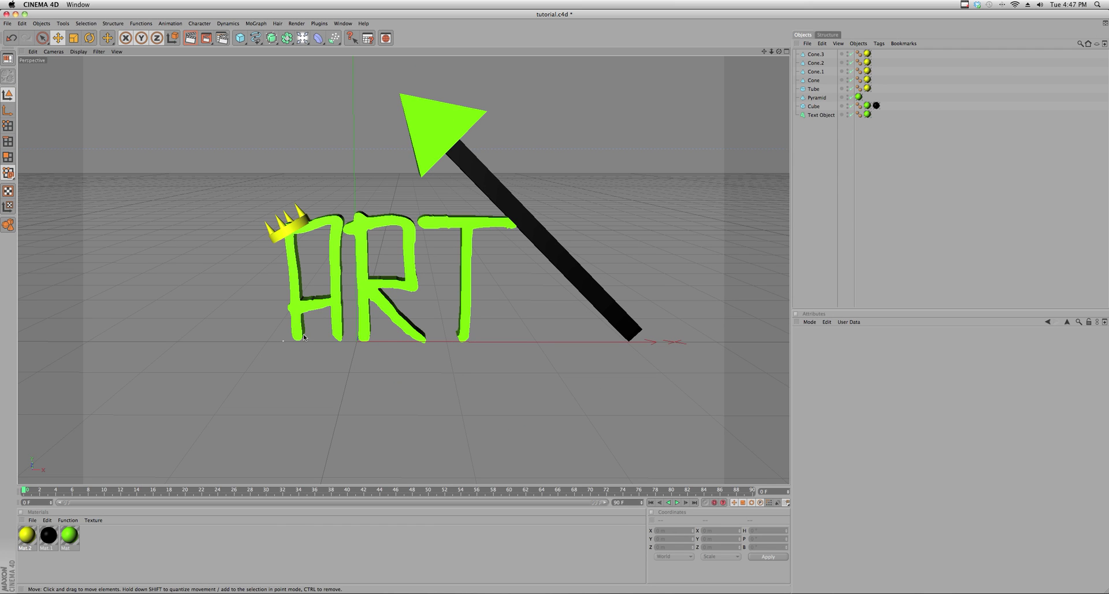
Step: Switch to Photoshop and open Green Art Tutorial.png from the C4D Images folder
{"action": "left_click", "coordinate": [357, 589]}
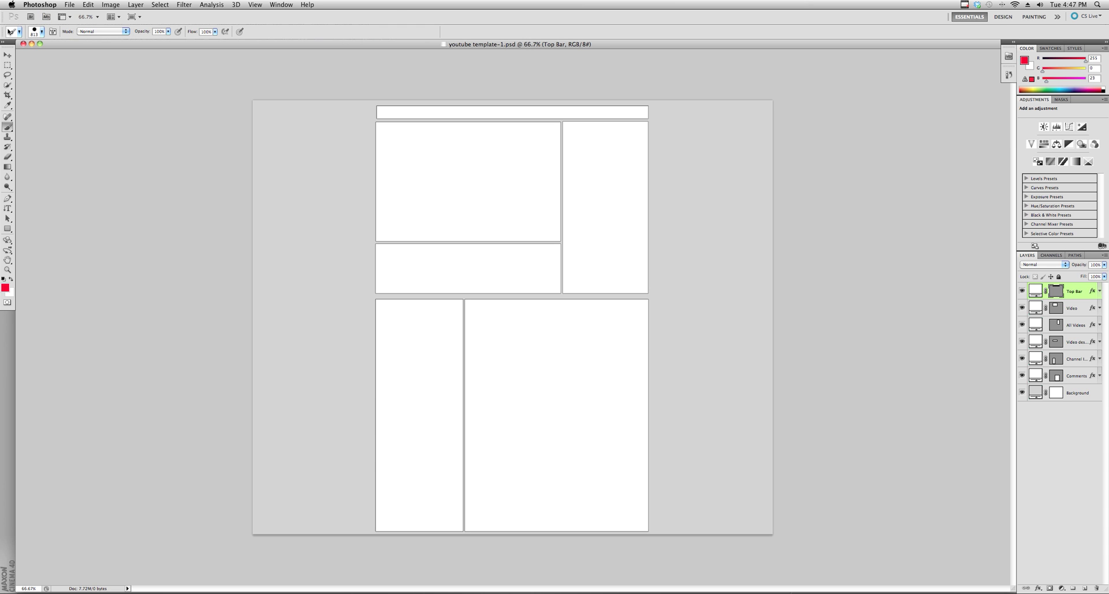
{"action": "left_click", "coordinate": [69, 4]}
{"action": "left_click", "coordinate": [193, 83]}
{"action": "key", "text": "super+o"}
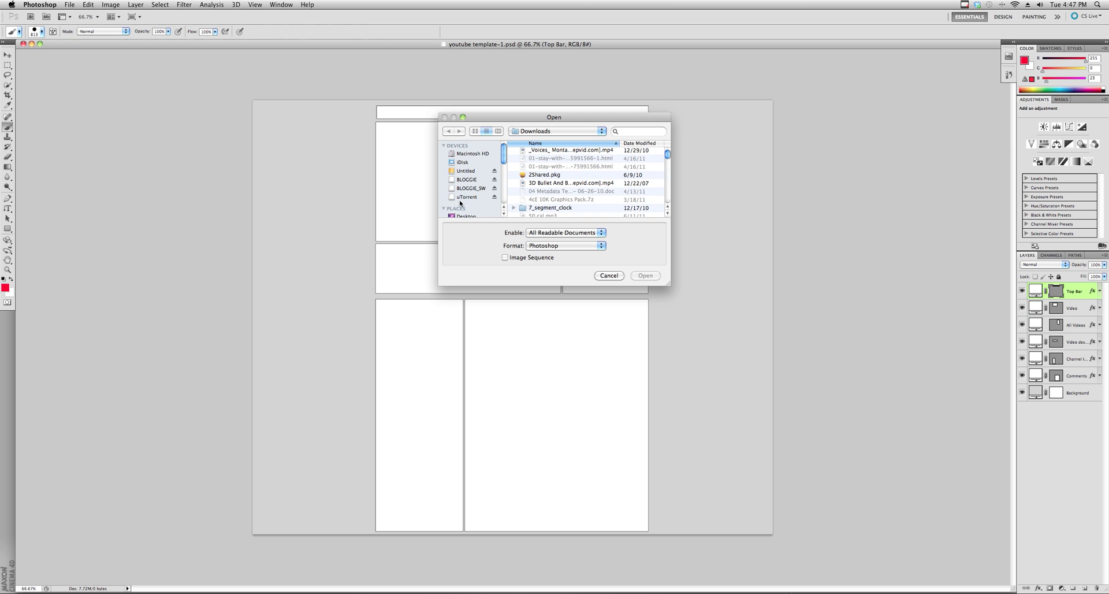
{"action": "scroll", "coordinate": [460, 202], "scroll_direction": "down", "scroll_amount": 3}
{"action": "left_click", "coordinate": [465, 194]}
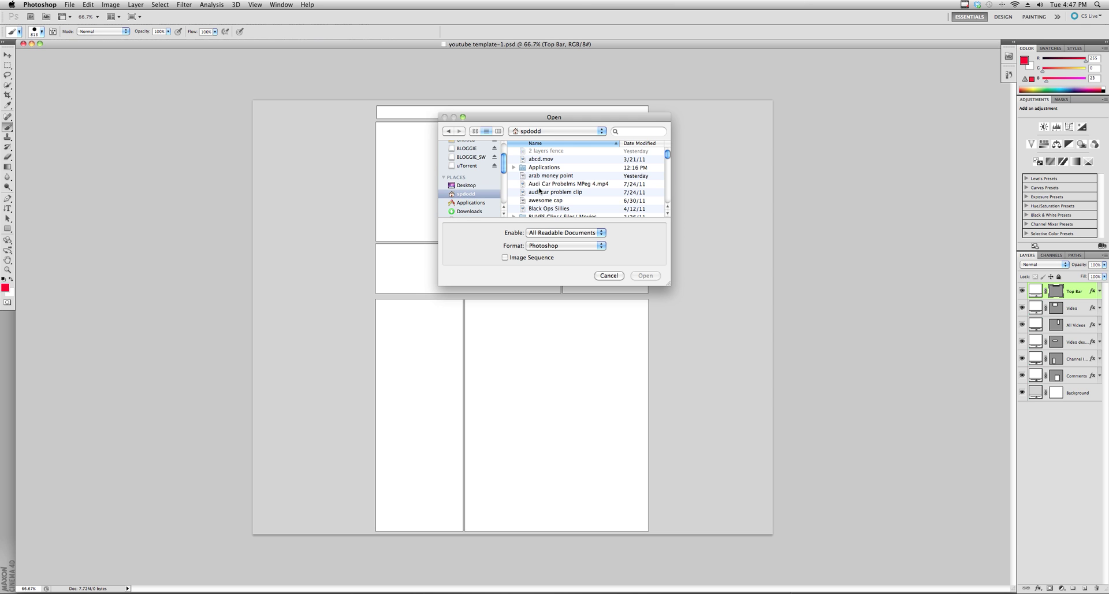
{"action": "scroll", "coordinate": [540, 190], "scroll_direction": "down", "scroll_amount": 3}
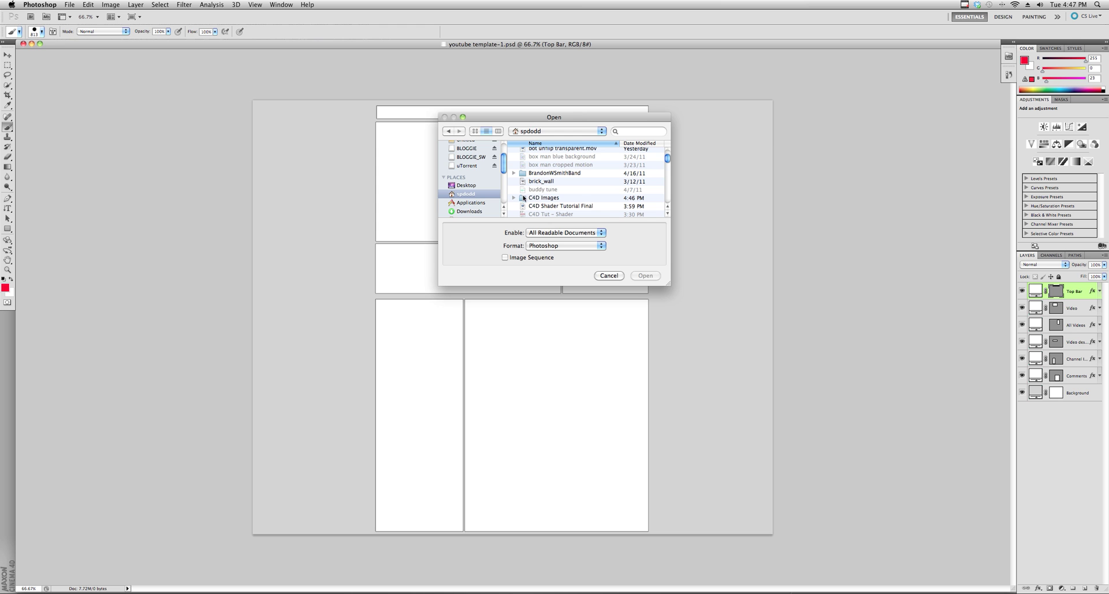
{"action": "double_click", "coordinate": [524, 198]}
{"action": "scroll", "coordinate": [557, 170], "scroll_direction": "down", "scroll_amount": 2}
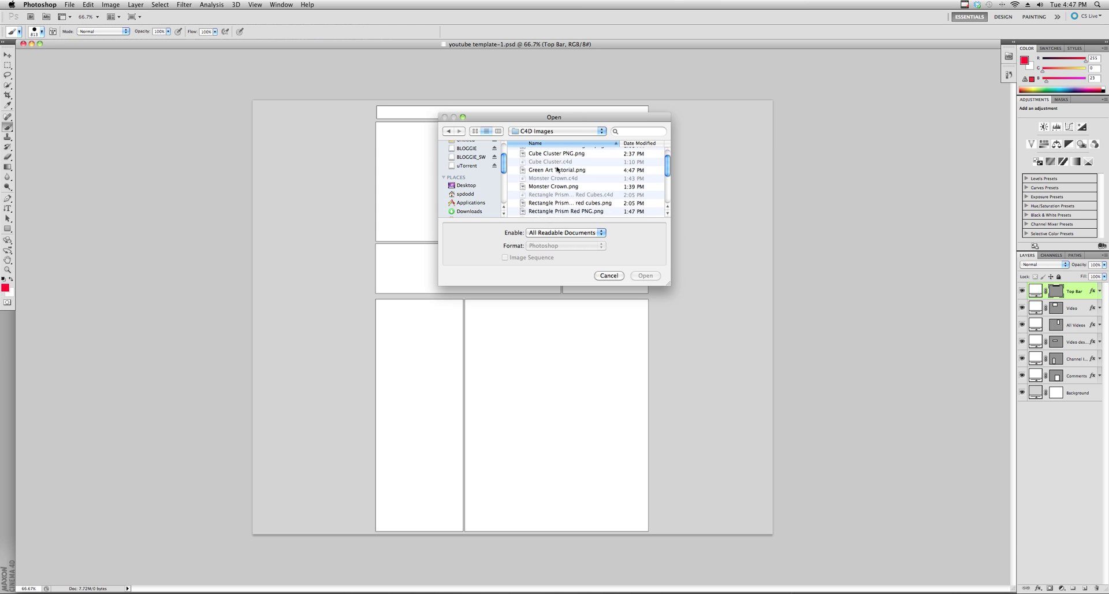
{"action": "scroll", "coordinate": [558, 170], "scroll_direction": "up", "scroll_amount": 2}
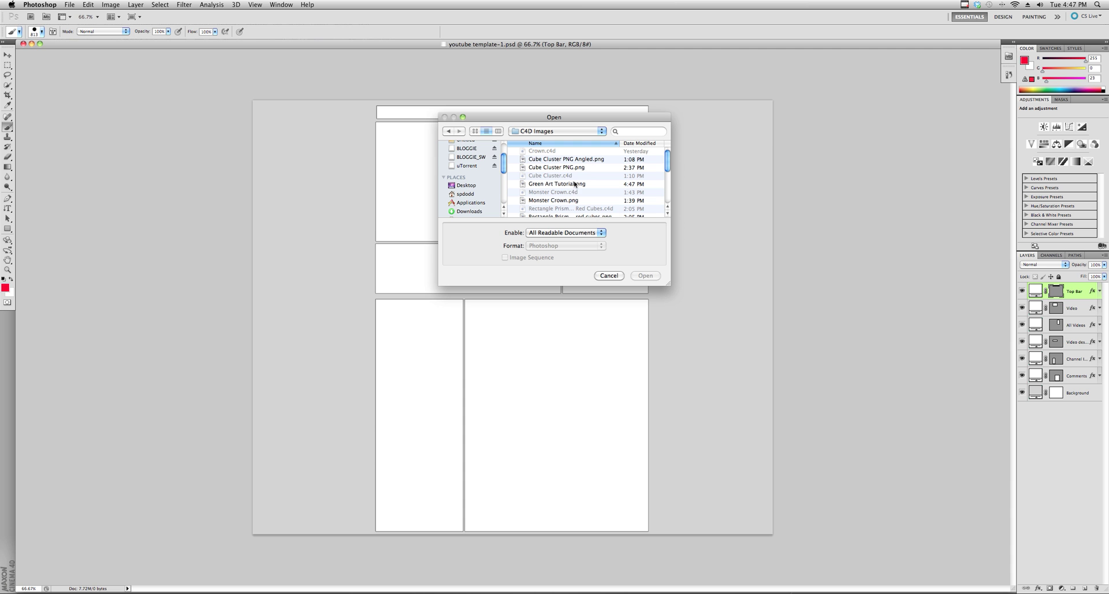
{"action": "left_click", "coordinate": [573, 184]}
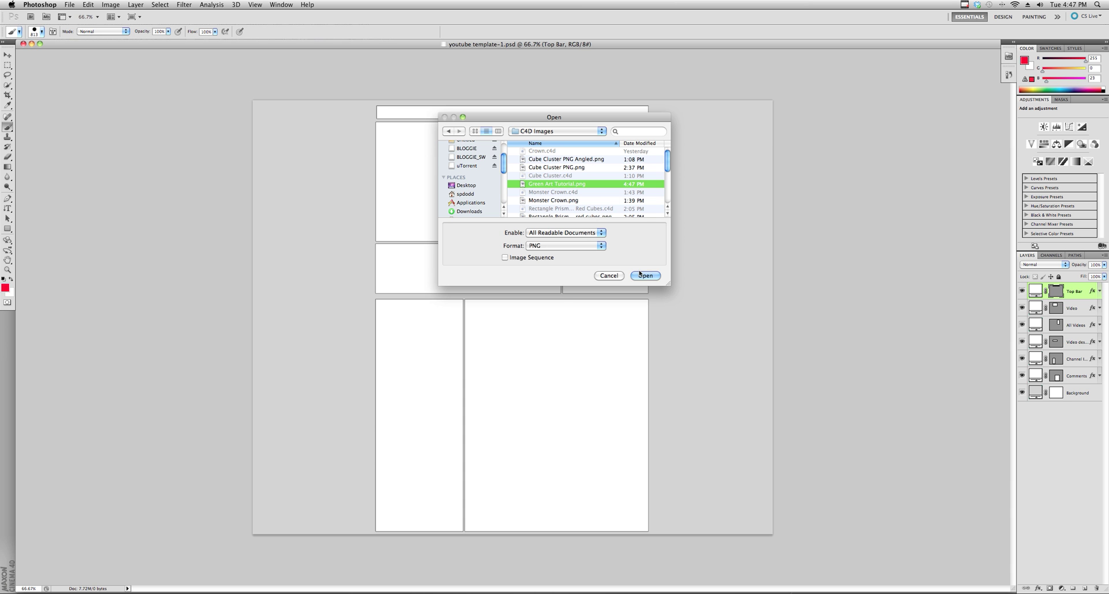
{"action": "left_click", "coordinate": [645, 275]}
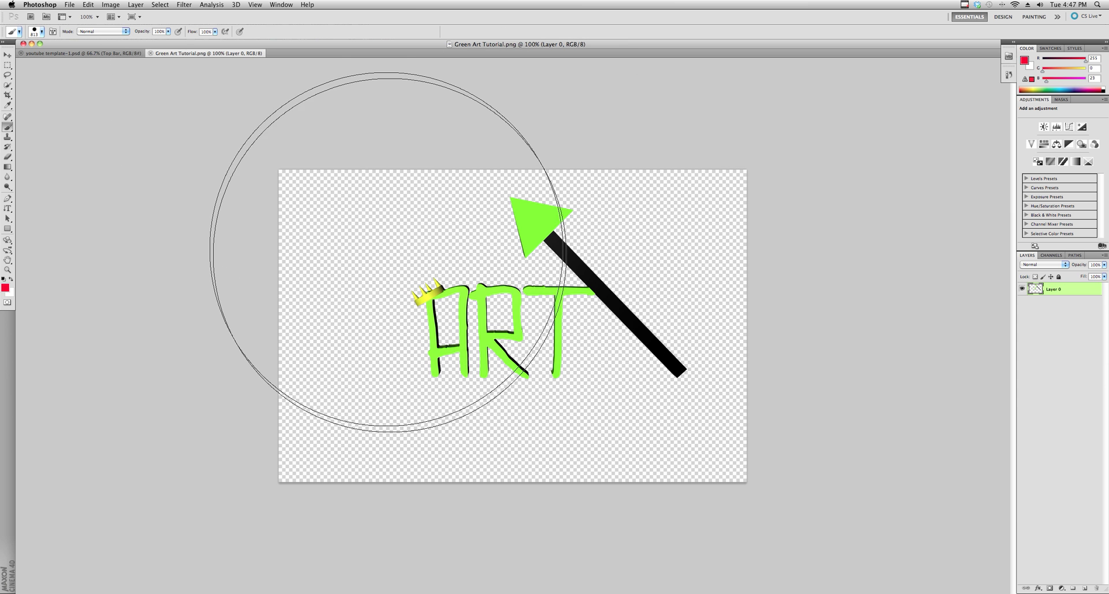
Step: Copy the ART artwork layer into youtube template-1.psd with the Move tool, placing it over the canvas's right margin
{"action": "left_click", "coordinate": [8, 64]}
{"action": "left_click", "coordinate": [7, 56]}
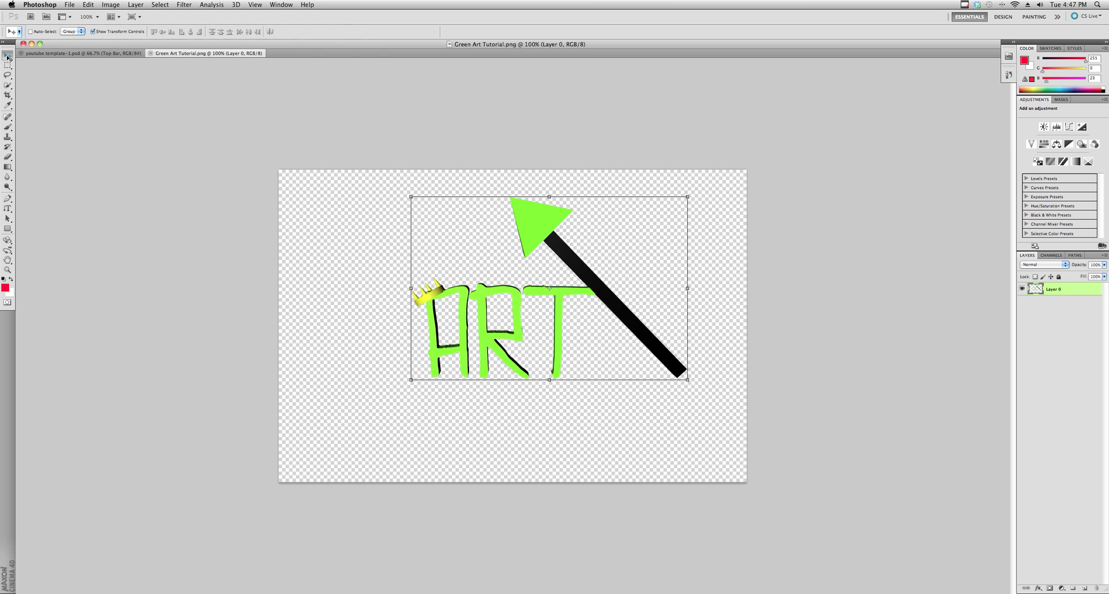
{"action": "left_click_drag", "start_coordinate": [434, 309], "coordinate": [541, 354]}
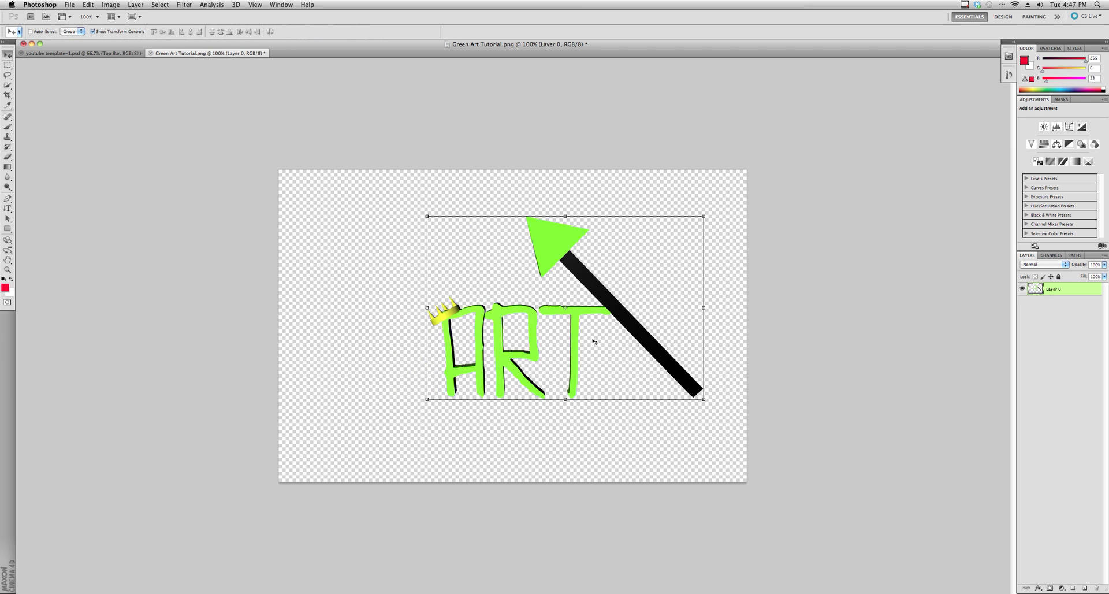
{"action": "left_click_drag", "start_coordinate": [530, 284], "coordinate": [522, 279]}
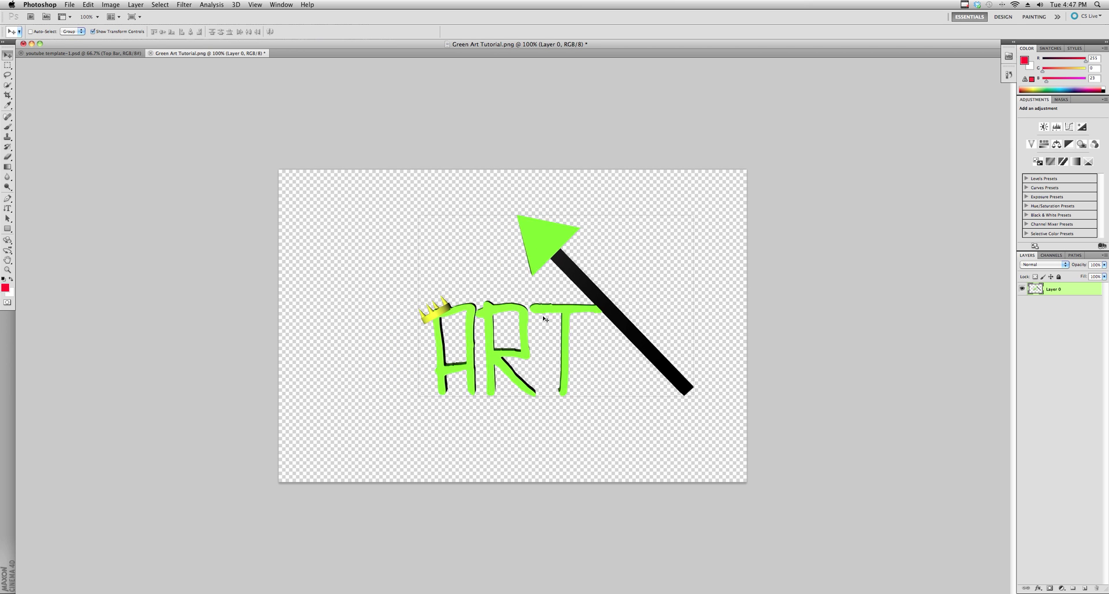
{"action": "left_click_drag", "start_coordinate": [559, 321], "coordinate": [666, 273]}
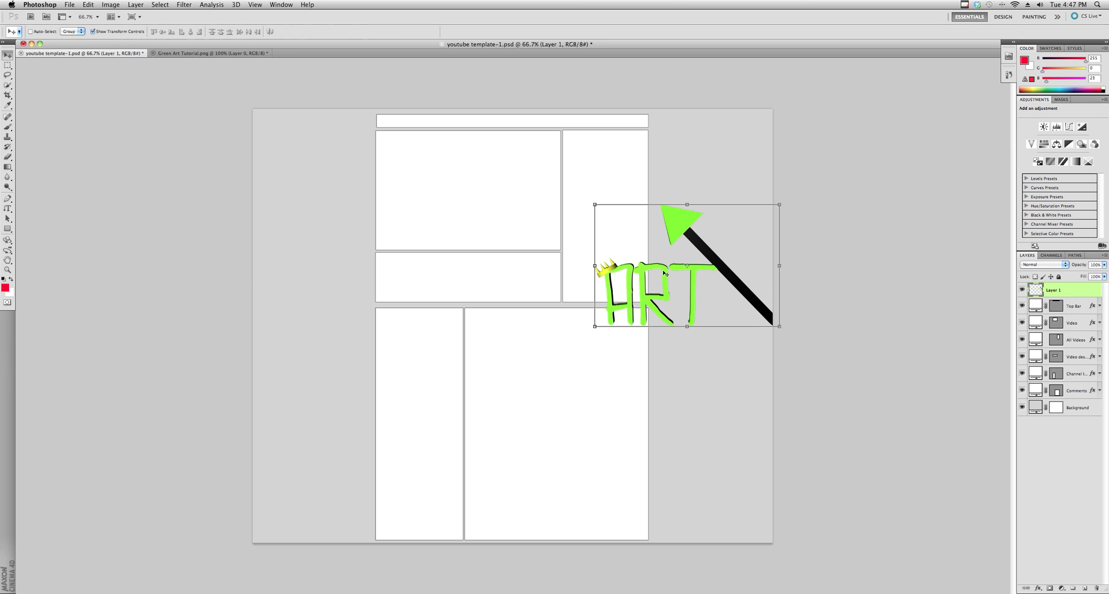